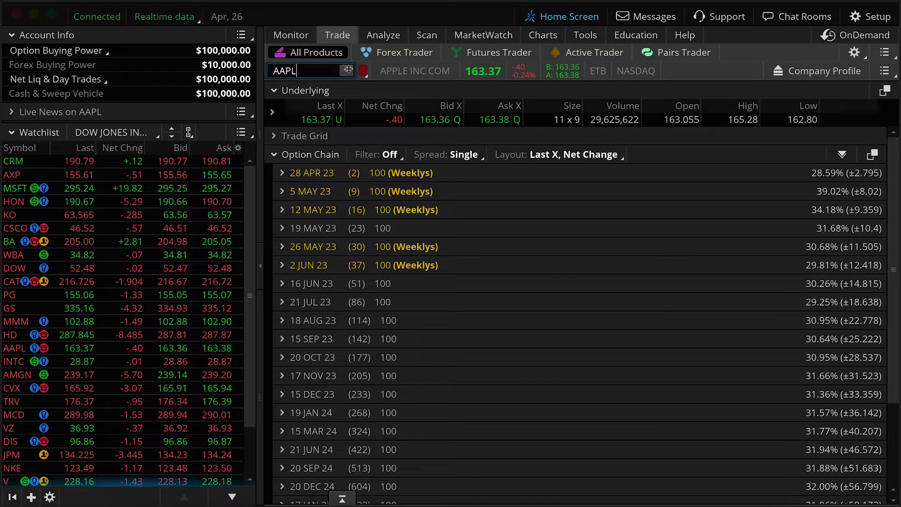
- Collapse the left Account Info and Watchlist sidebar on the AAPL Trade page
left_click(261, 263)
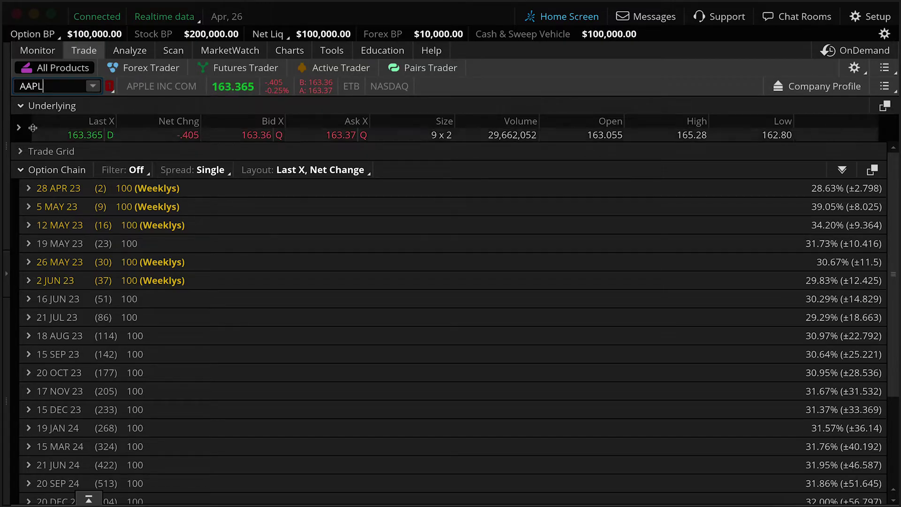
- Expand the AAPL Underlying quote details, draft a BUY +100 AAPL LIMIT order, then close the order entry tools
left_click(19, 127)
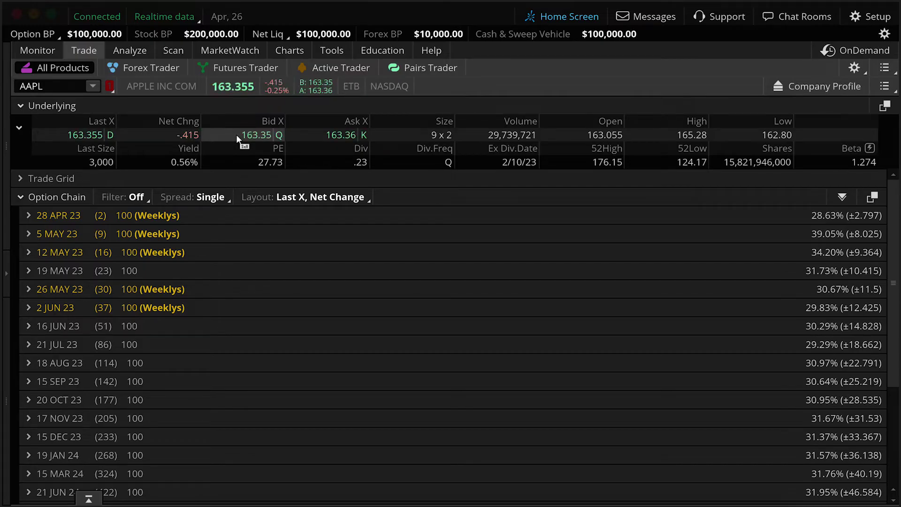
left_click(323, 136)
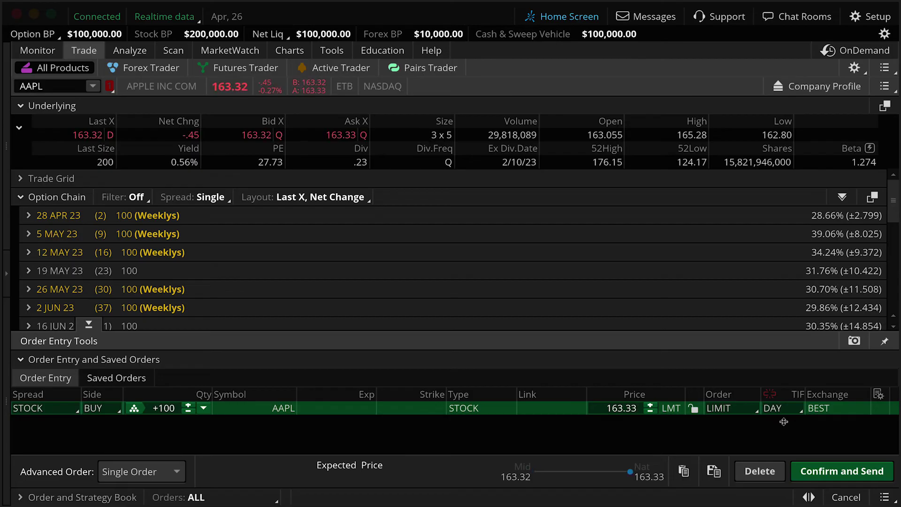
left_click(761, 471)
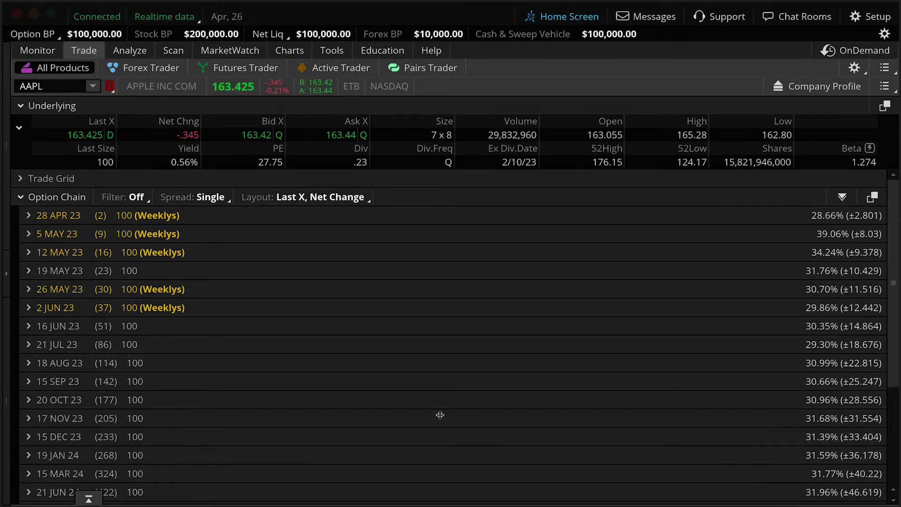
- Reopen the sidebar, draft an AAPL order from the watchlist, put it away, and hide the sidebar again
left_click(7, 274)
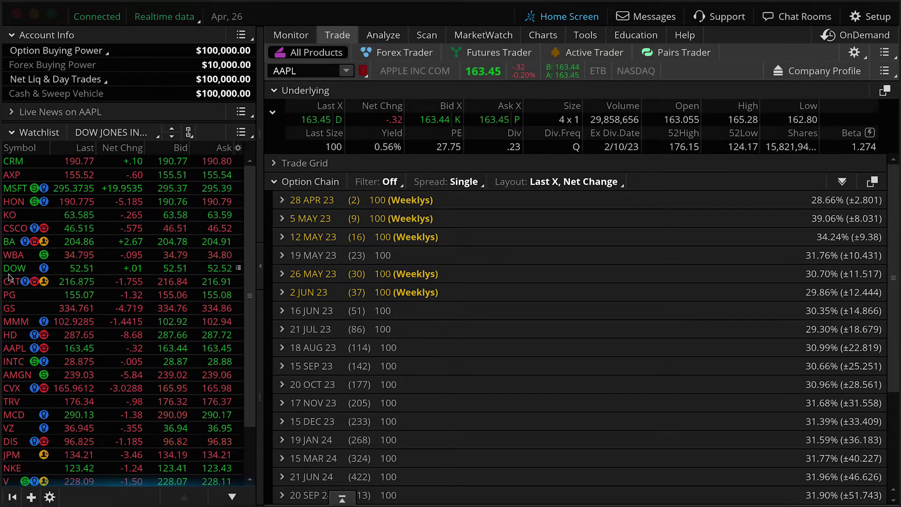
left_click(199, 350)
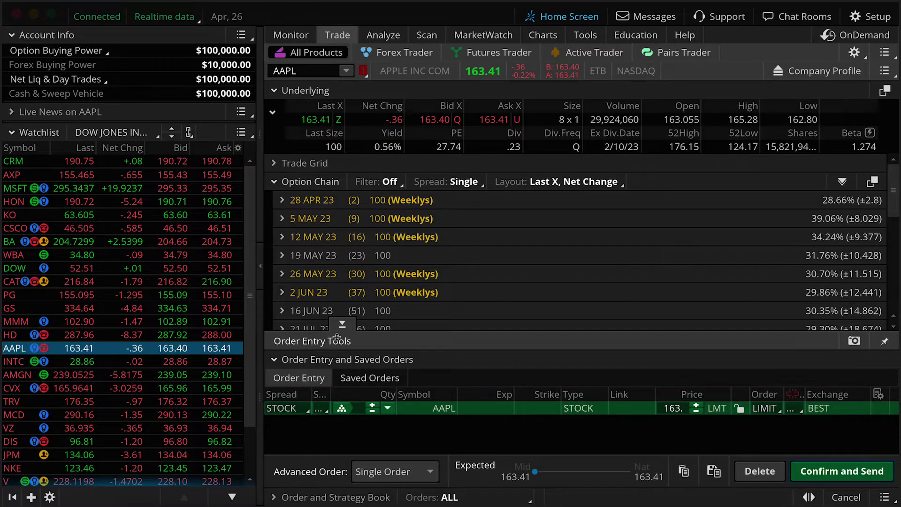
left_click(338, 324)
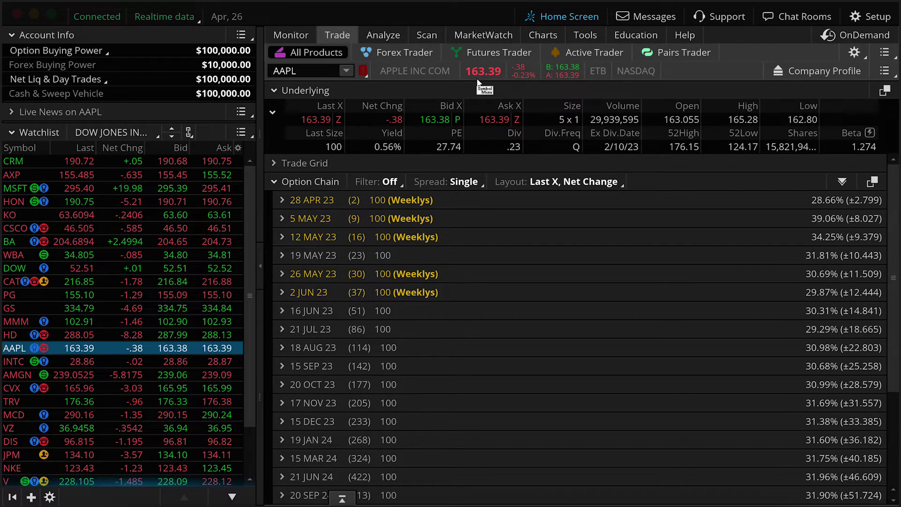
left_click(260, 267)
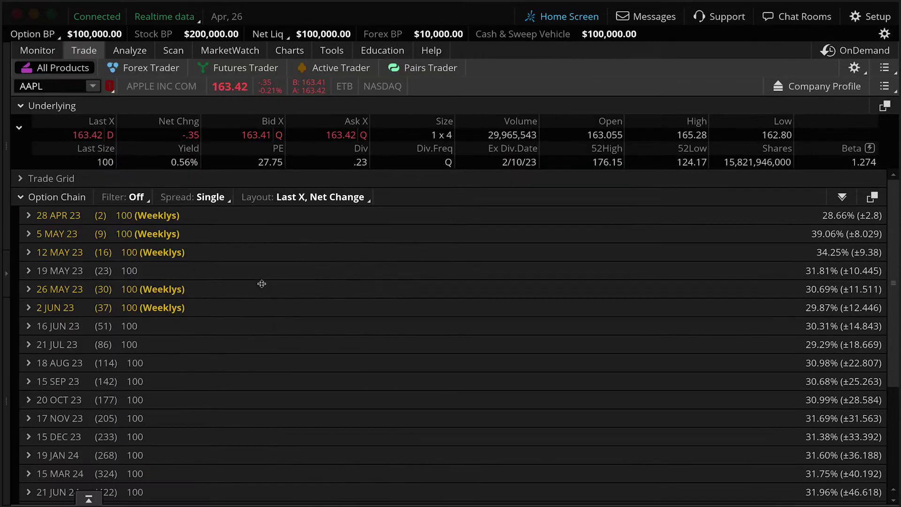
- Buy 100 AAPL shares with a MARKET order instead of LIMIT, confirming and sending it
left_click(318, 139)
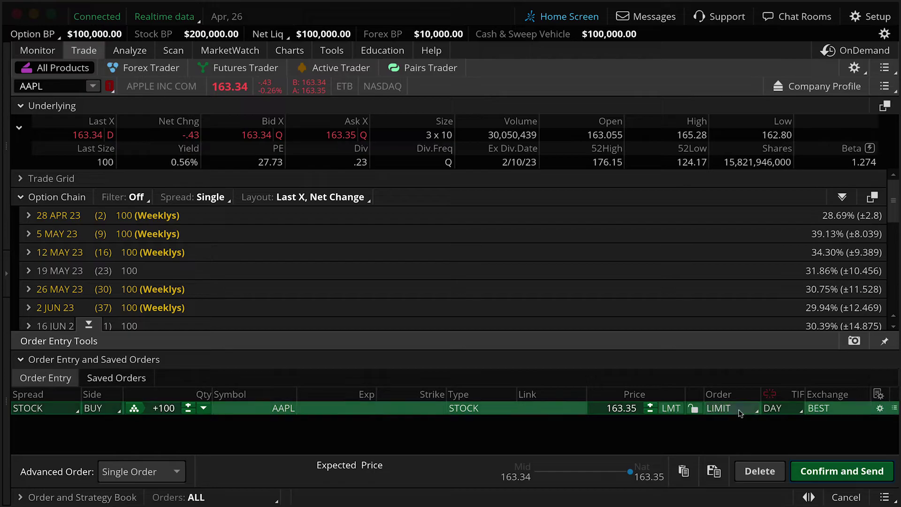
left_click(741, 413)
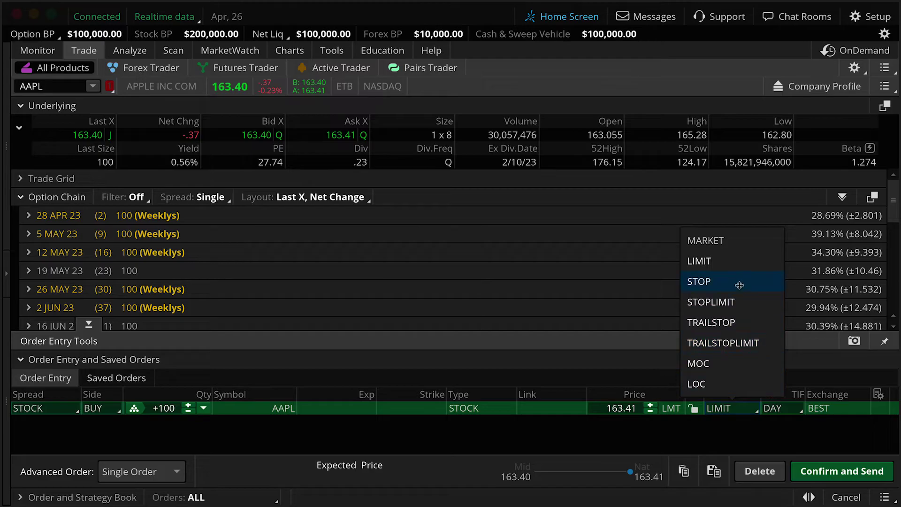
left_click(746, 240)
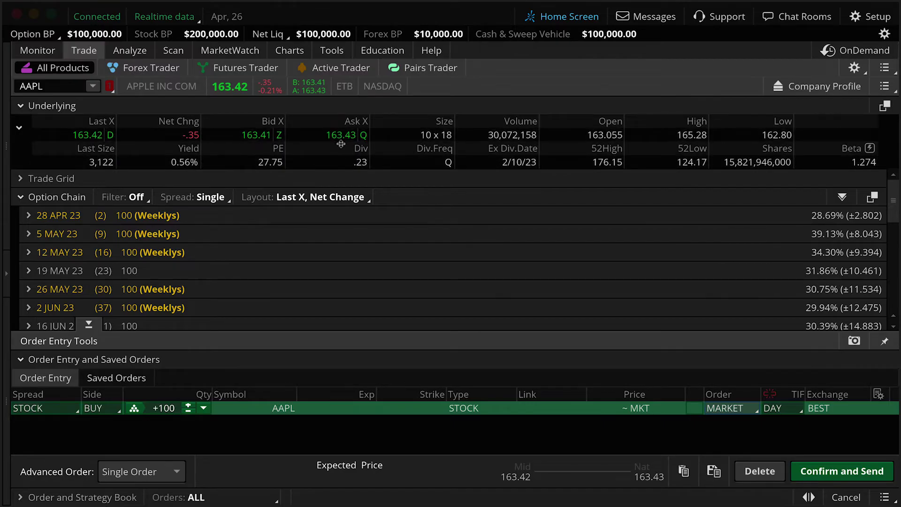
left_click(882, 481)
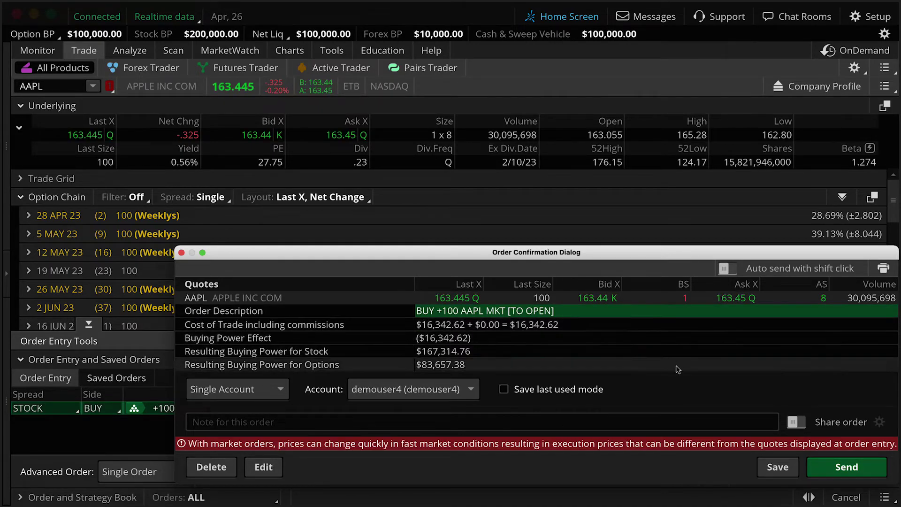
left_click(832, 470)
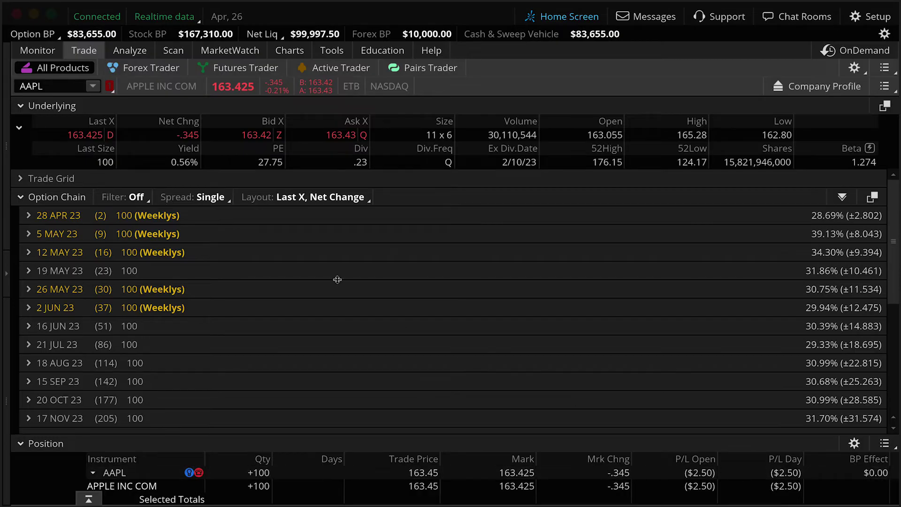
left_click(47, 50)
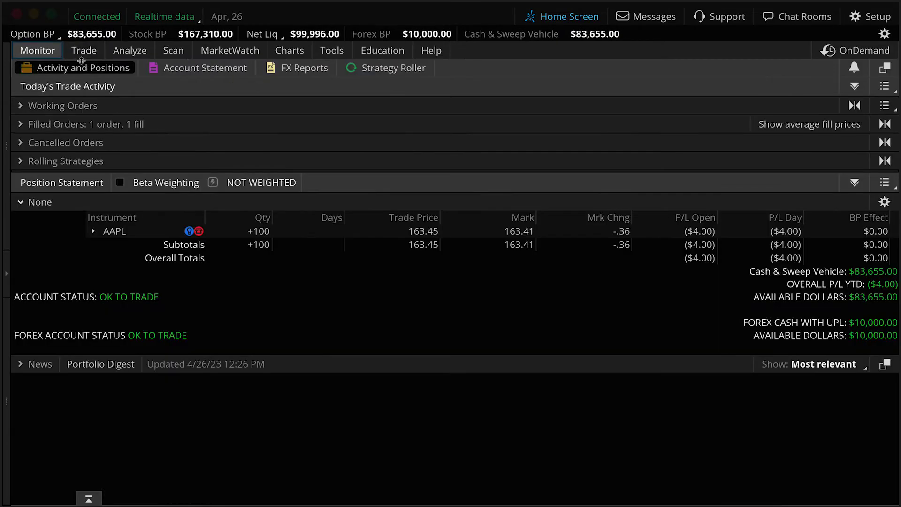
left_click(132, 71)
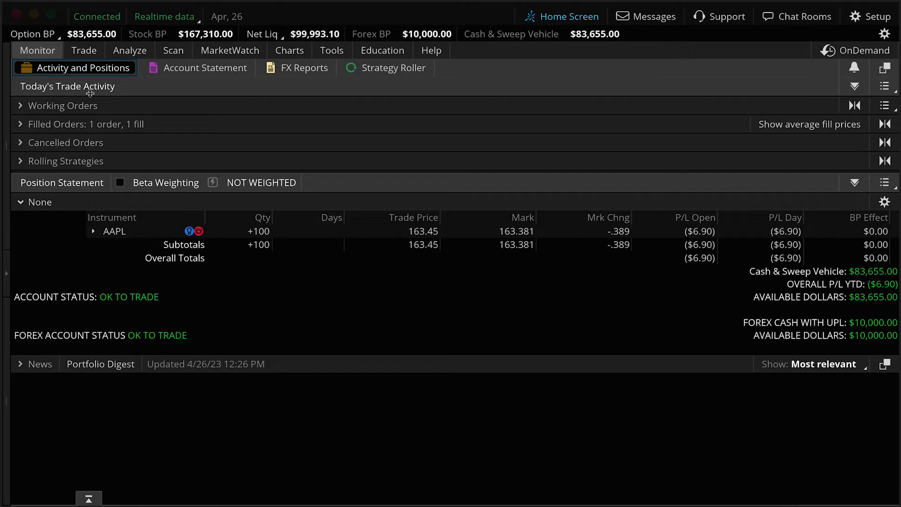
left_click(21, 106)
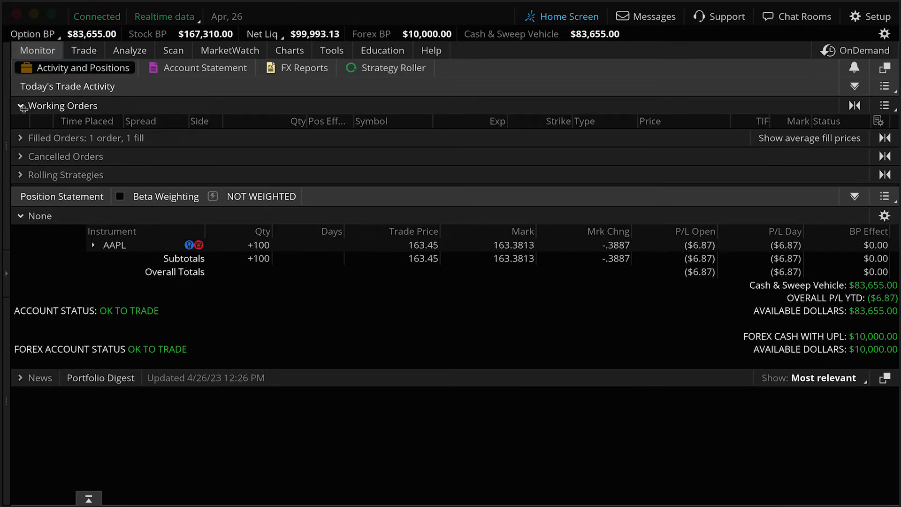
left_click(21, 106)
left_click(20, 124)
left_click(39, 153)
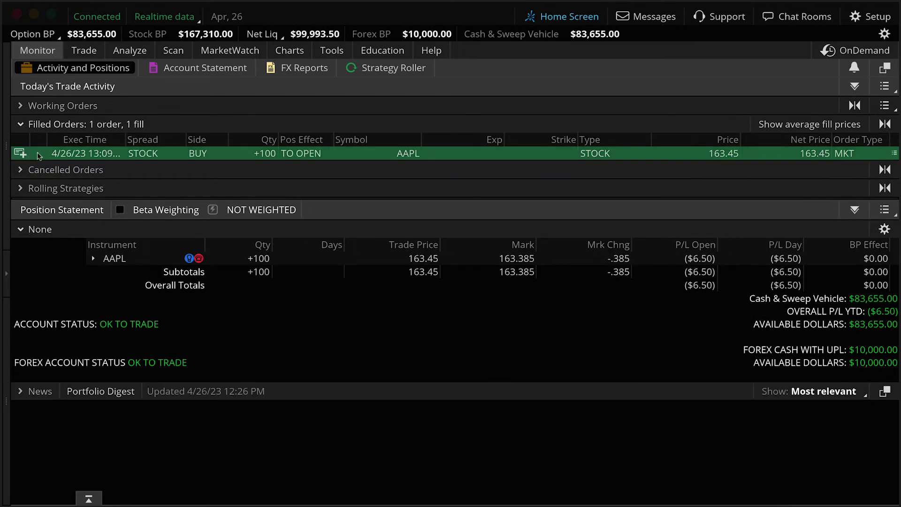
left_click(20, 124)
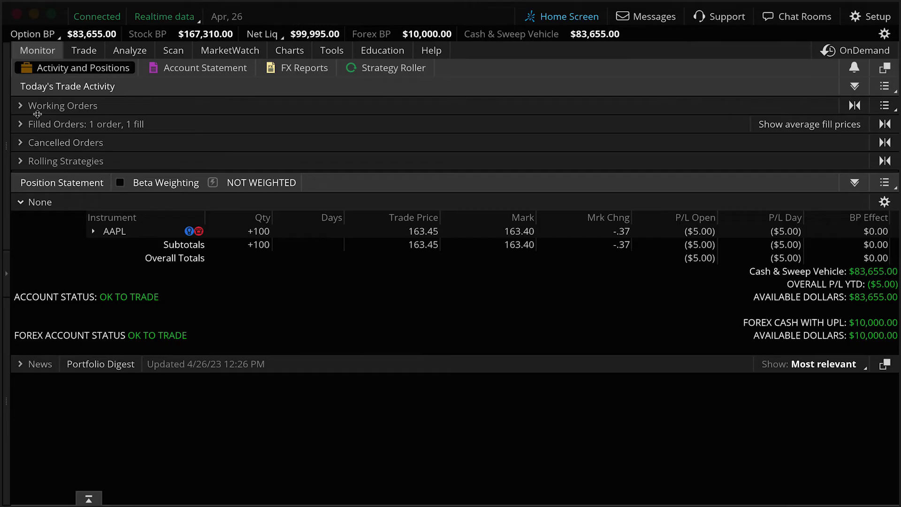
left_click(97, 51)
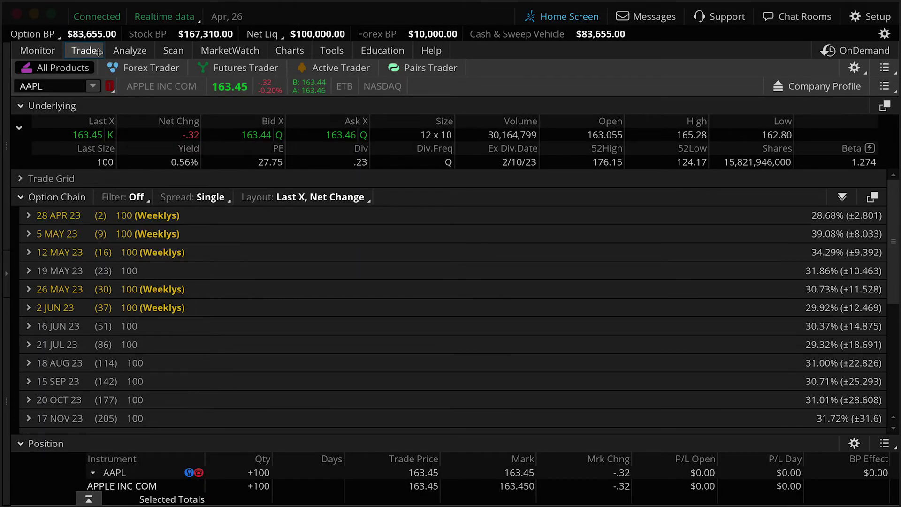
- Send a BUY 100 AAPL limit order priced at 150.00
left_click(320, 138)
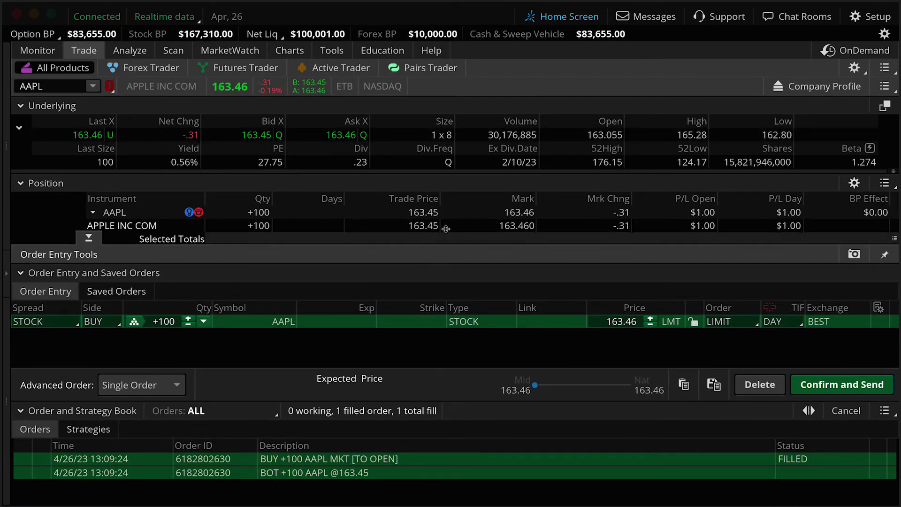
left_click(606, 323)
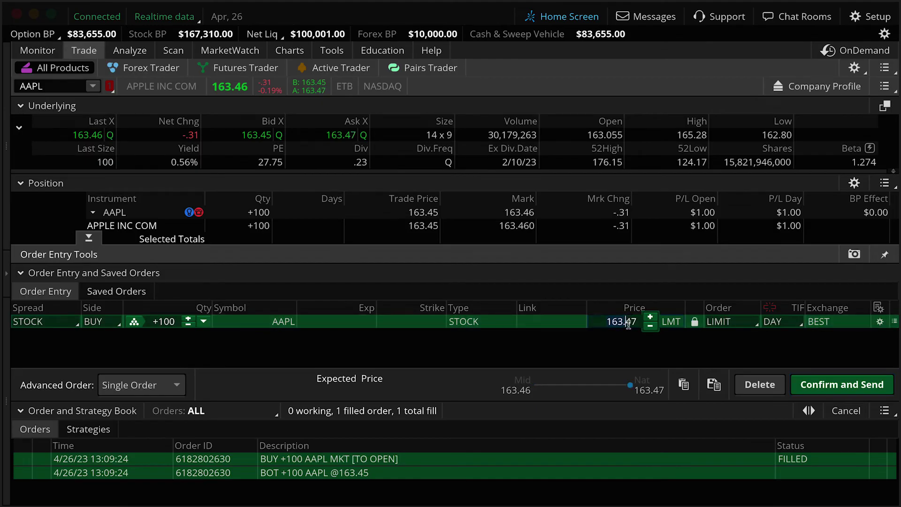
type("150")
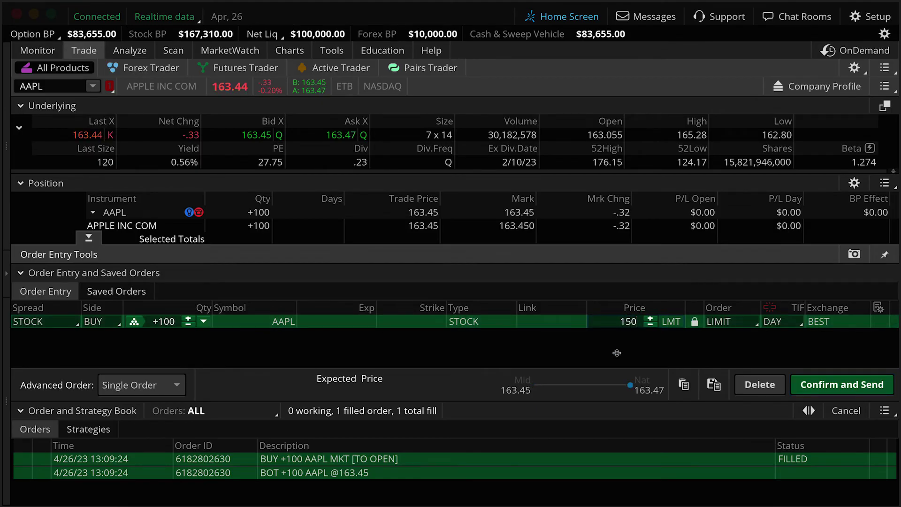
key("Return")
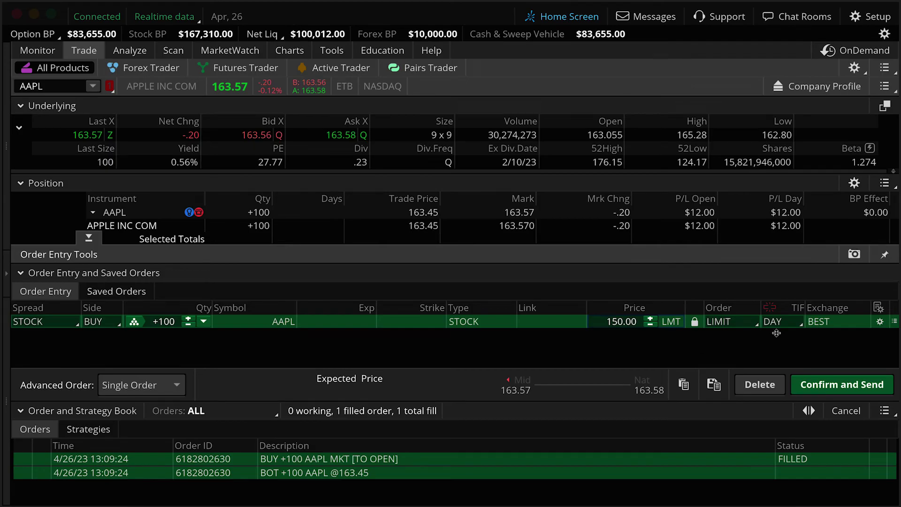
left_click(822, 381)
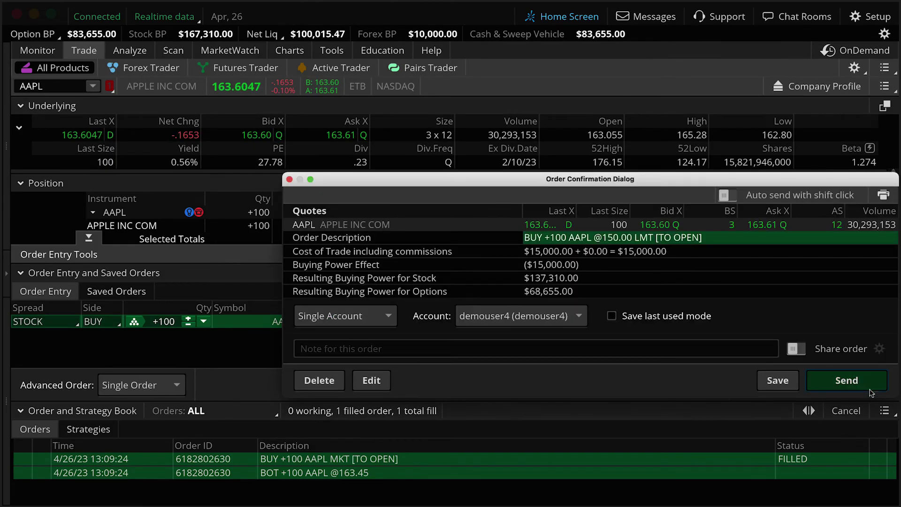
left_click(855, 379)
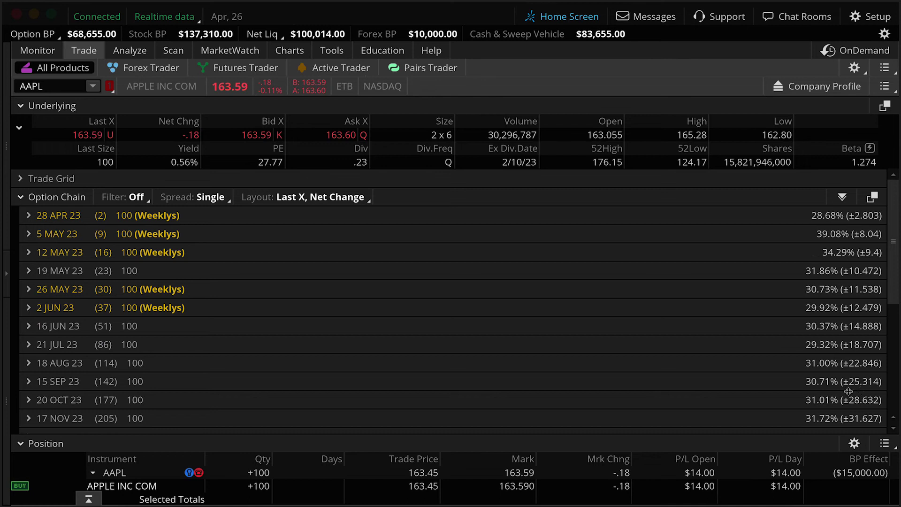
- In Activity and Positions, expand Working Orders and load a cancel/replace draft of the $150 AAPL order
left_click(38, 50)
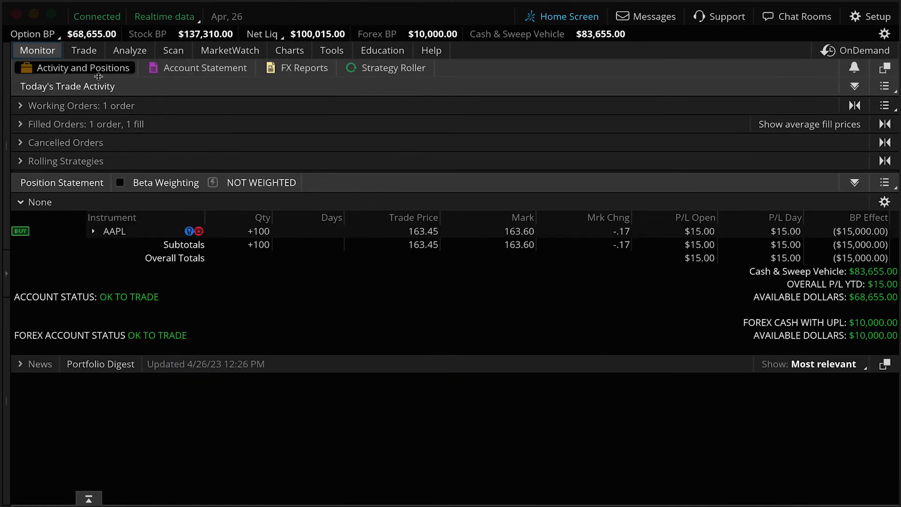
left_click(20, 106)
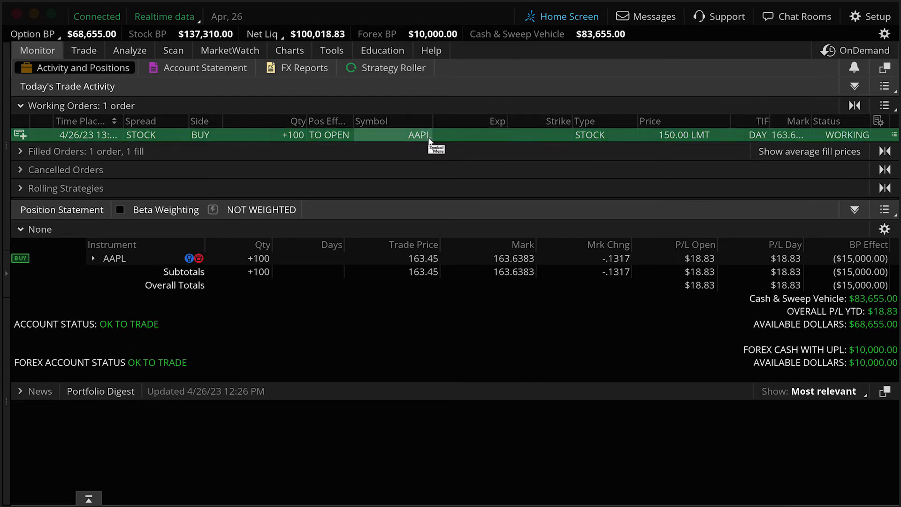
right_click(429, 140)
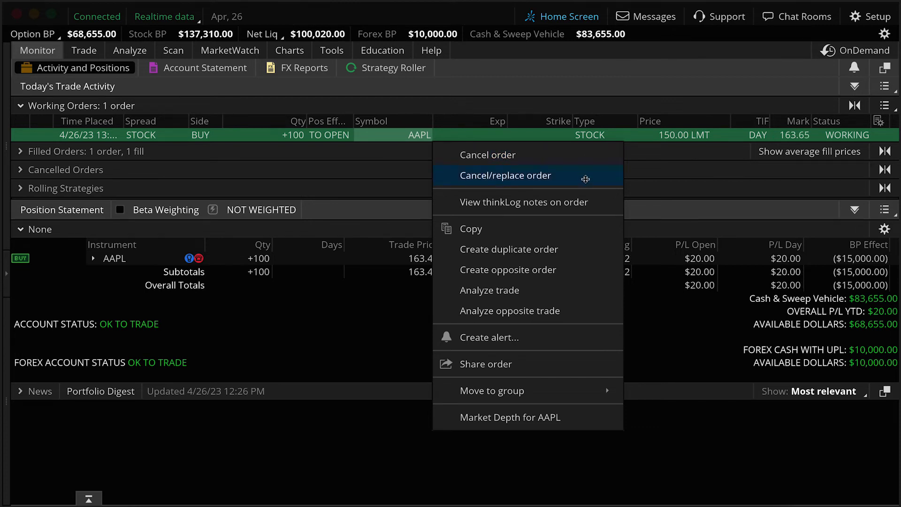
left_click(586, 179)
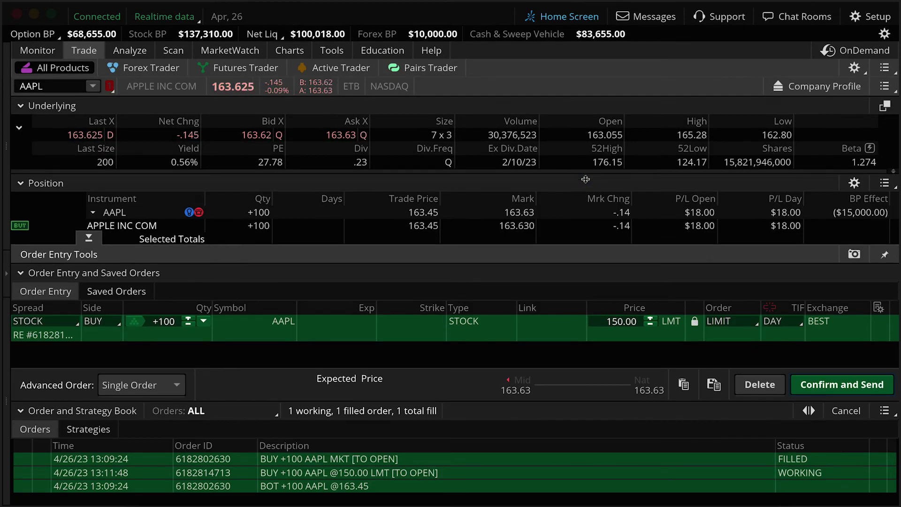
- Set the replacement AAPL order's time-in-force to GTC and send it
left_click(793, 324)
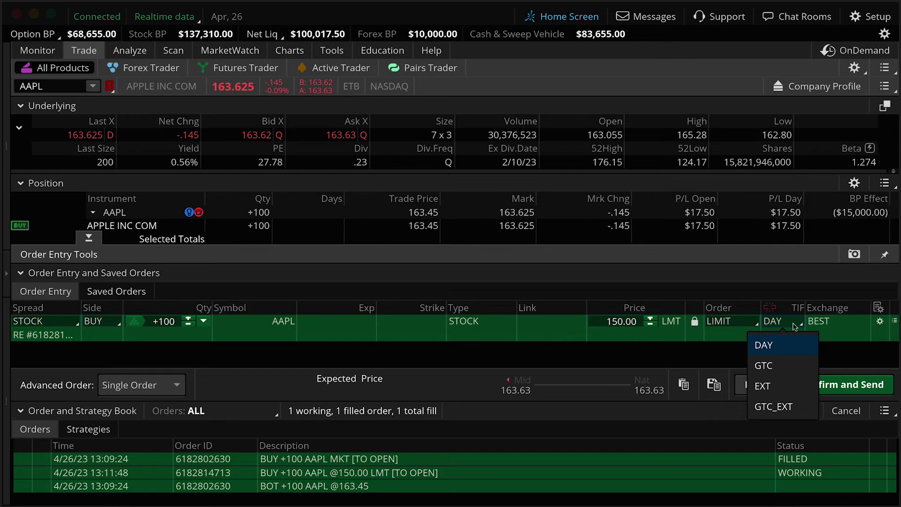
left_click(797, 364)
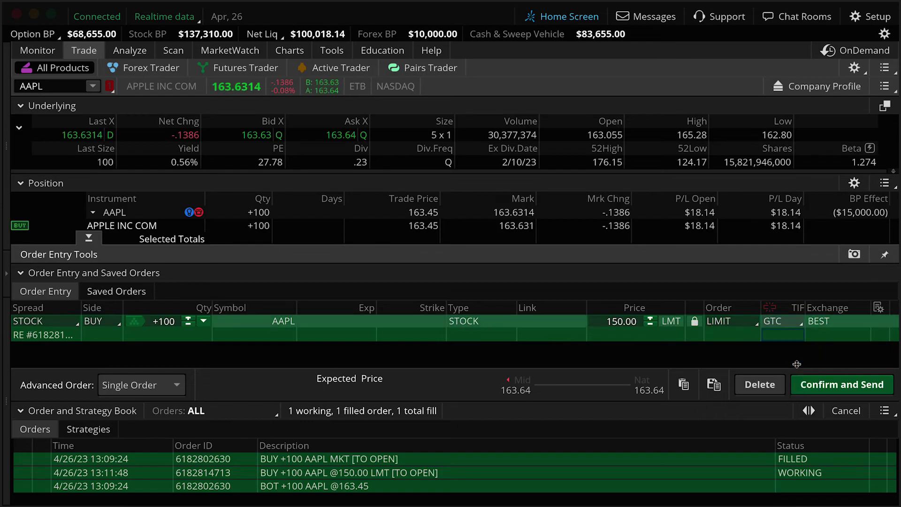
left_click(886, 390)
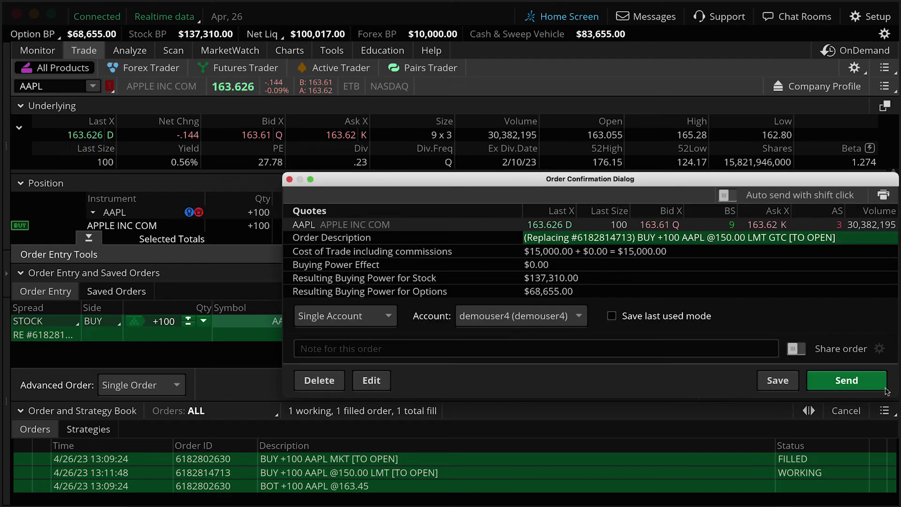
left_click(878, 387)
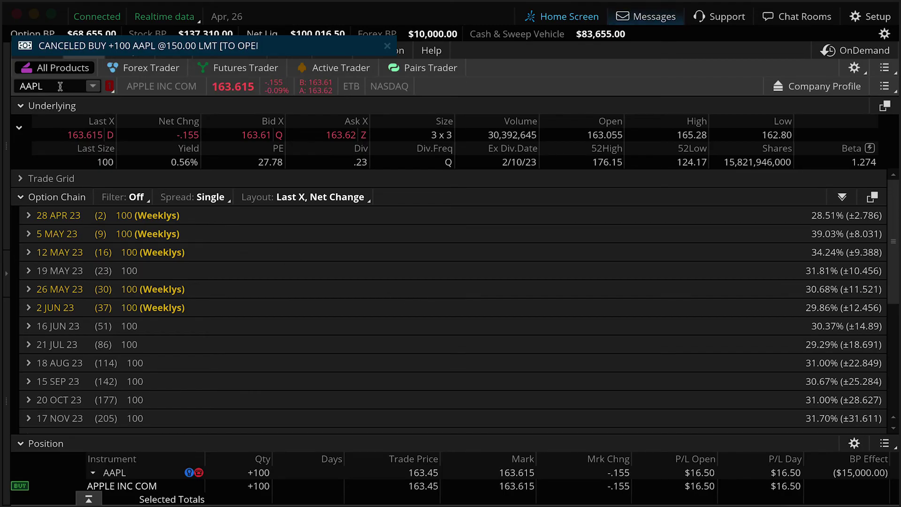
- Review the Working and Cancelled Orders lists in Activity and Positions, then open Account Statement
left_click(38, 50)
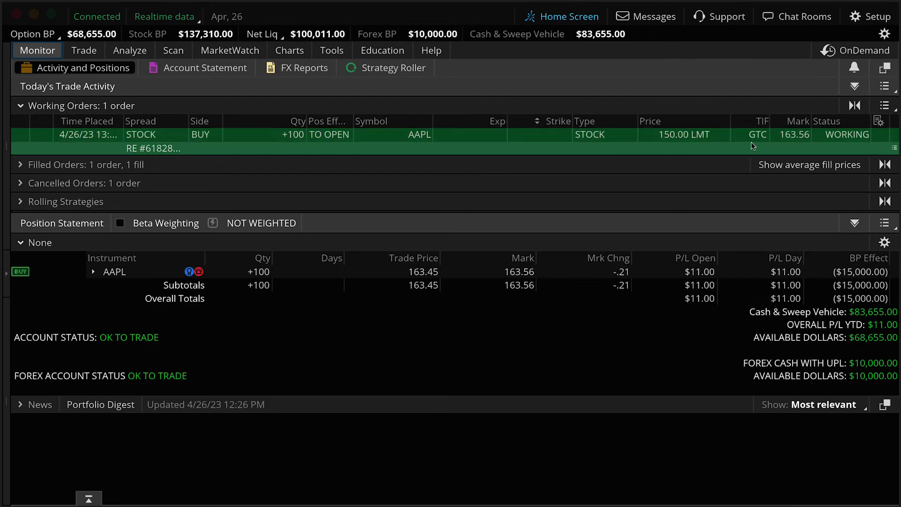
left_click(21, 106)
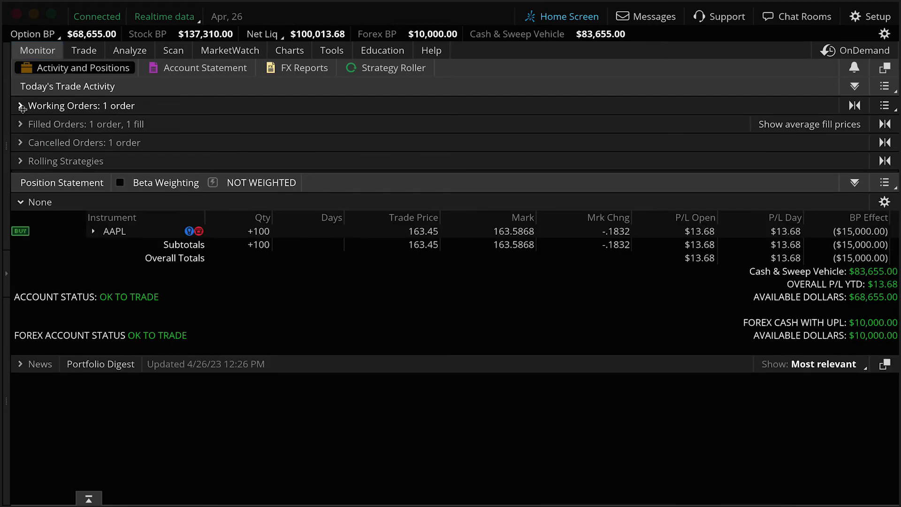
left_click(20, 143)
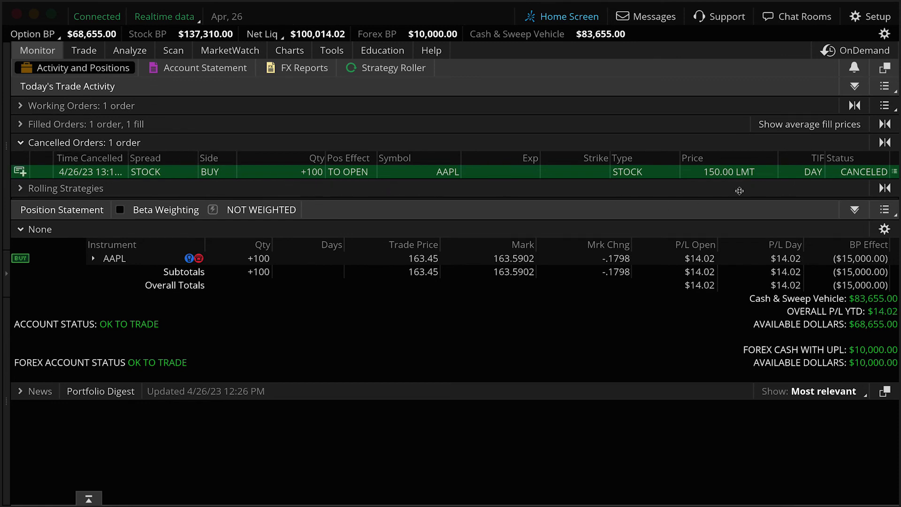
left_click(21, 143)
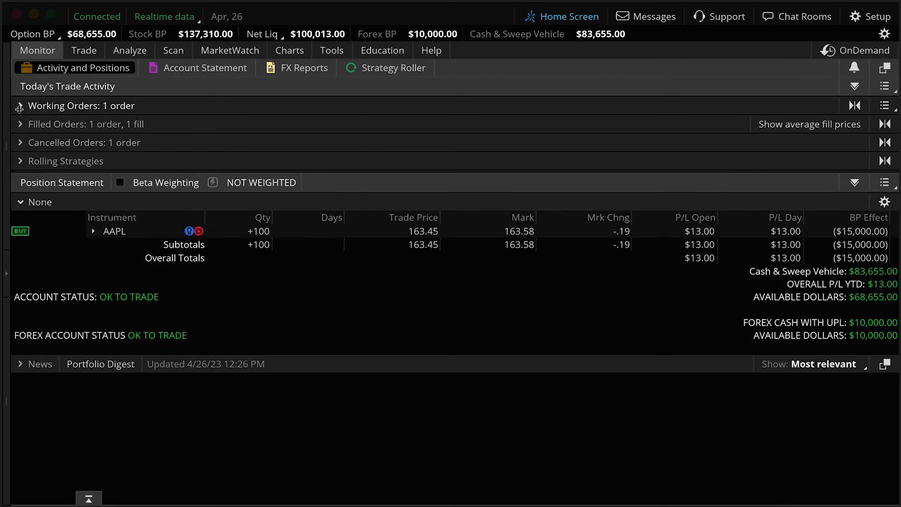
left_click(20, 106)
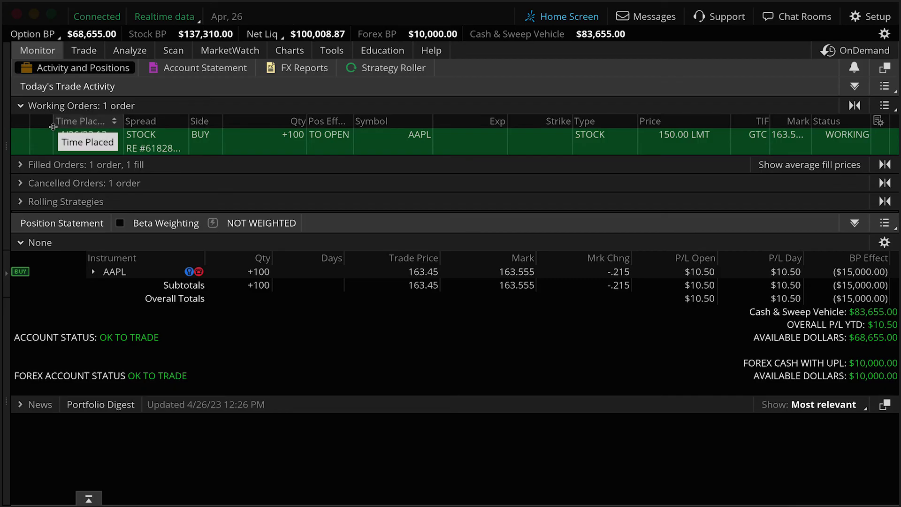
left_click(20, 105)
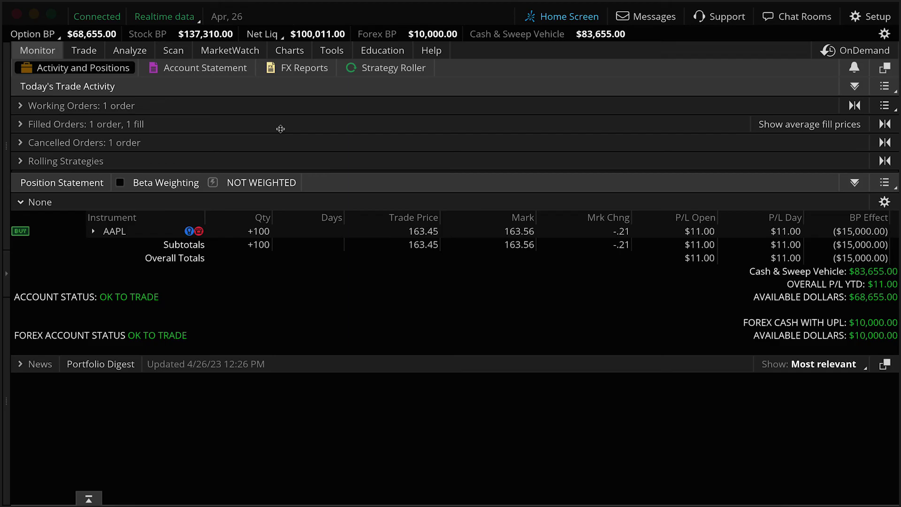
left_click(249, 71)
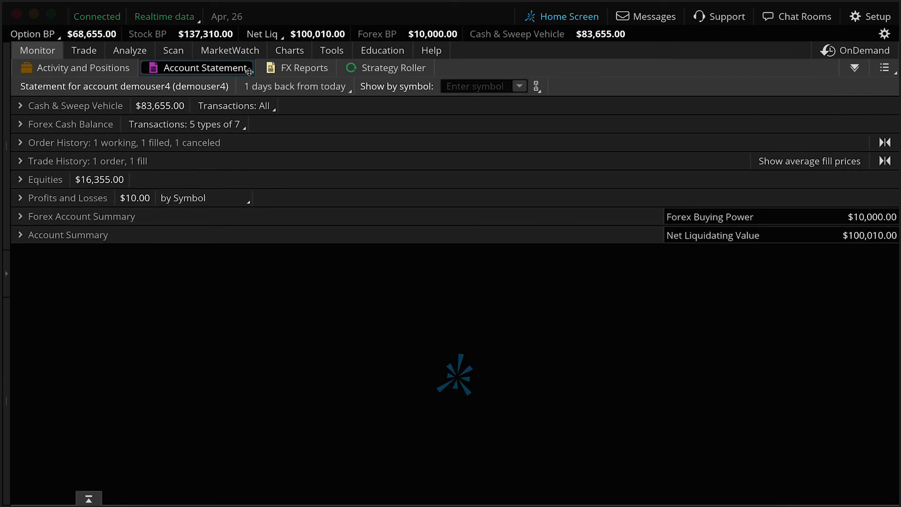
- Expand Order History to list the working GTC, canceled DAY and filled market AAPL buys
left_click(20, 144)
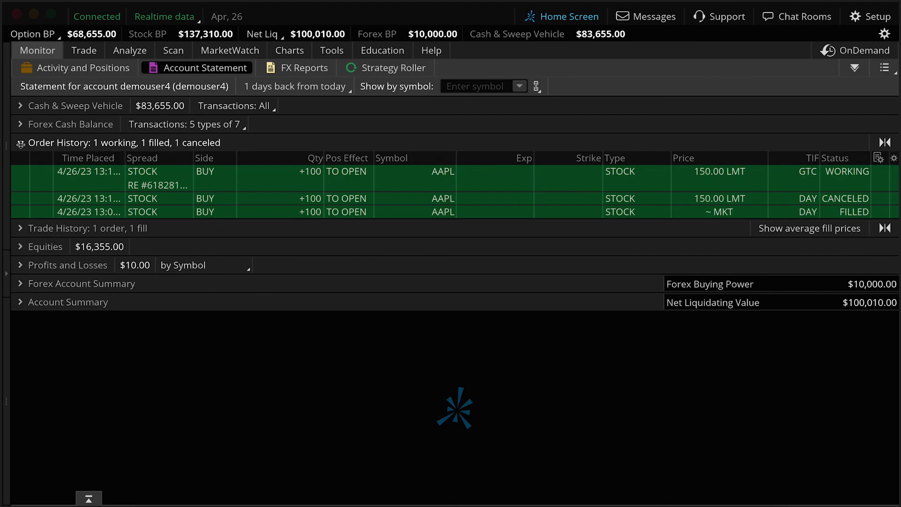